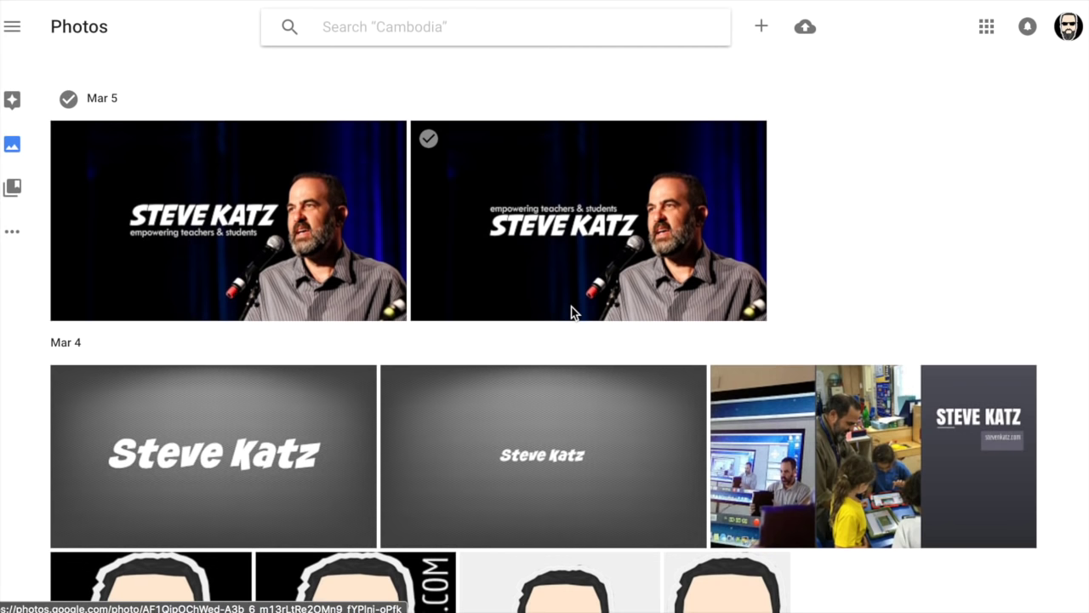
- From the YouTube home page, go to Upload and start creating a new photo slideshow
{"action": "scroll", "coordinate": [571, 313], "scroll_direction": "down", "scroll_amount": 6}
{"action": "scroll", "coordinate": [571, 312], "scroll_direction": "down", "scroll_amount": 10}
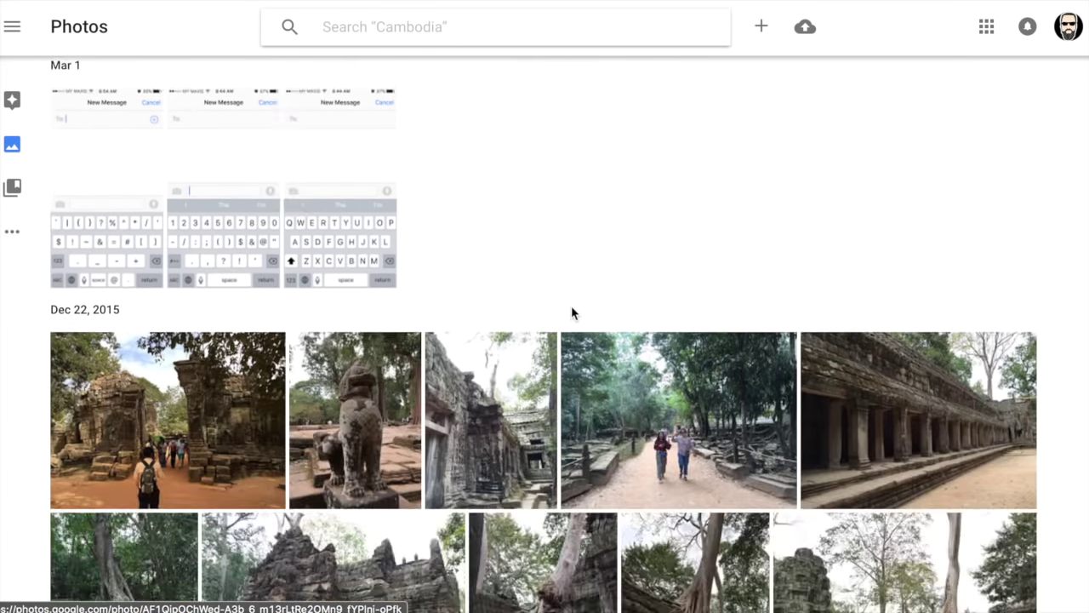
{"action": "scroll", "coordinate": [571, 312], "scroll_direction": "down", "scroll_amount": 1}
{"action": "scroll", "coordinate": [571, 312], "scroll_direction": "up", "scroll_amount": 3}
{"action": "scroll", "coordinate": [571, 313], "scroll_direction": "up", "scroll_amount": 3}
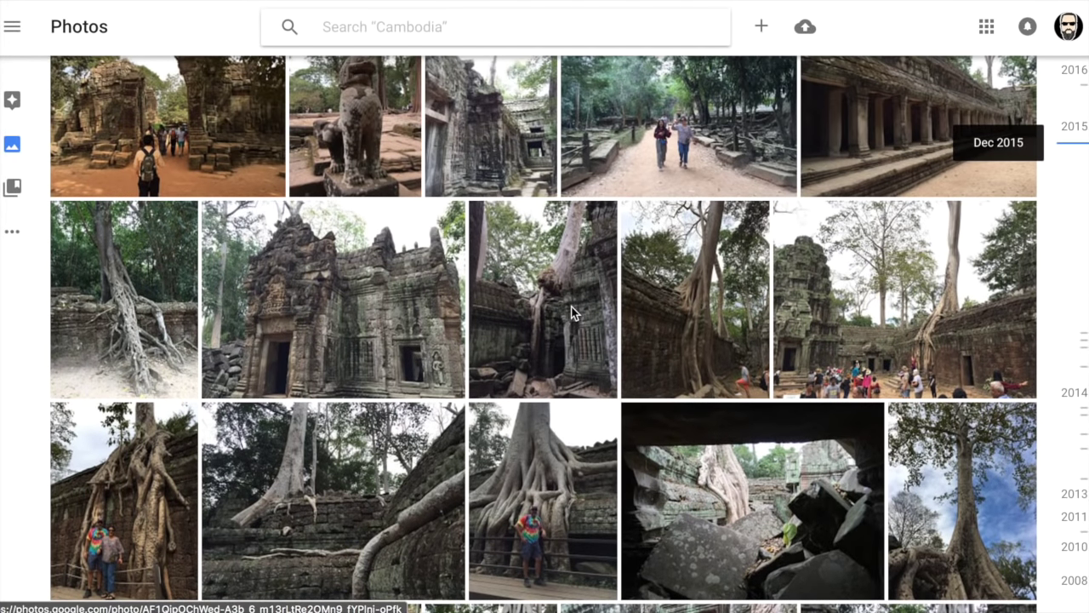
{"action": "scroll", "coordinate": [571, 312], "scroll_direction": "up", "scroll_amount": 5}
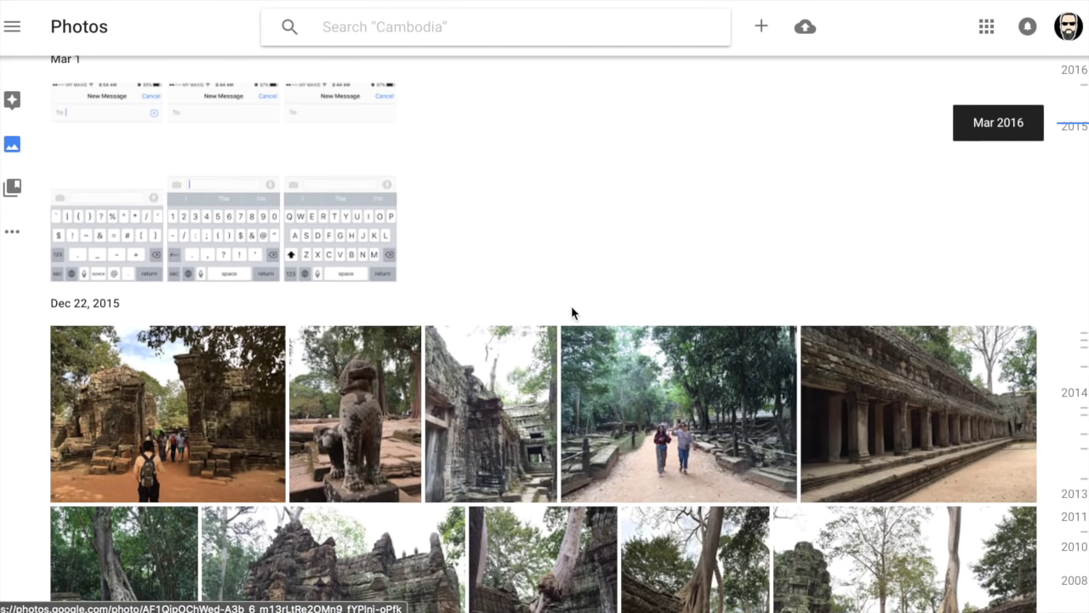
{"action": "scroll", "coordinate": [571, 313], "scroll_direction": "up", "scroll_amount": 5}
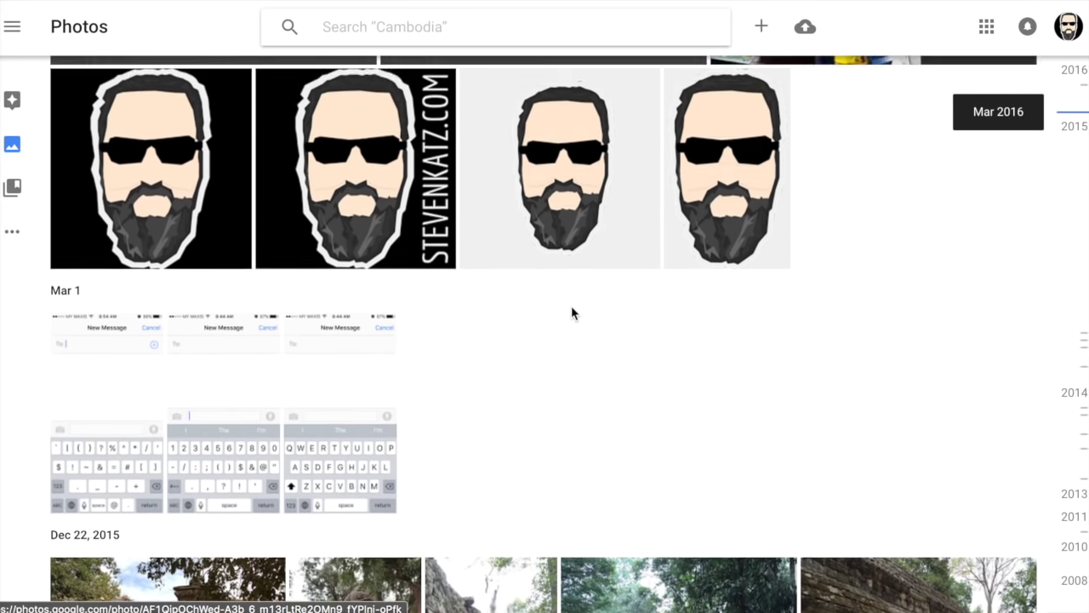
{"action": "scroll", "coordinate": [571, 311], "scroll_direction": "up", "scroll_amount": 8}
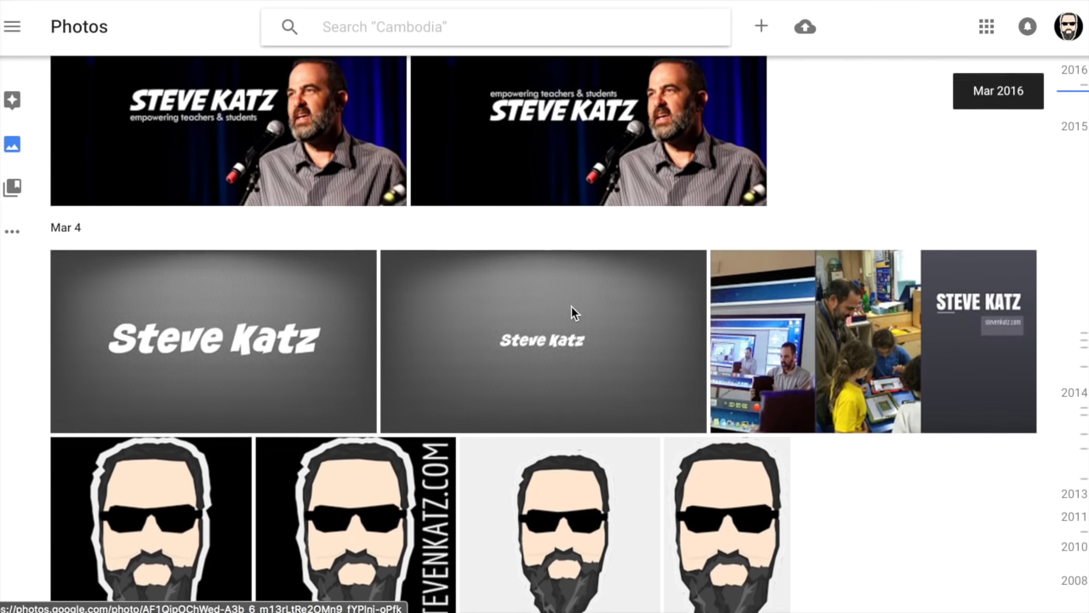
{"action": "scroll", "coordinate": [571, 313], "scroll_direction": "up", "scroll_amount": 3}
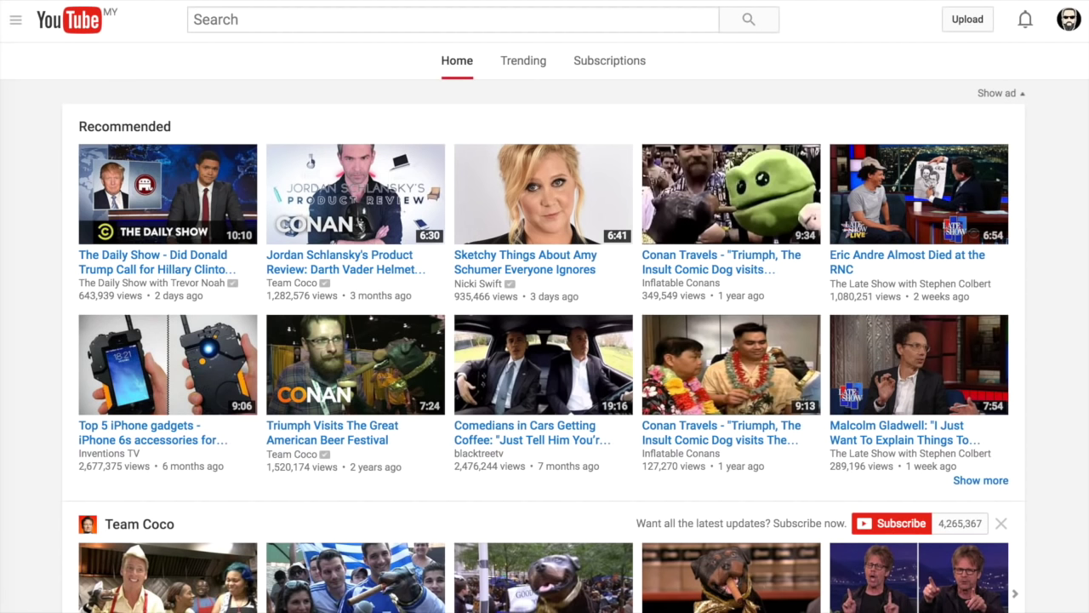
{"action": "left_click", "coordinate": [970, 19]}
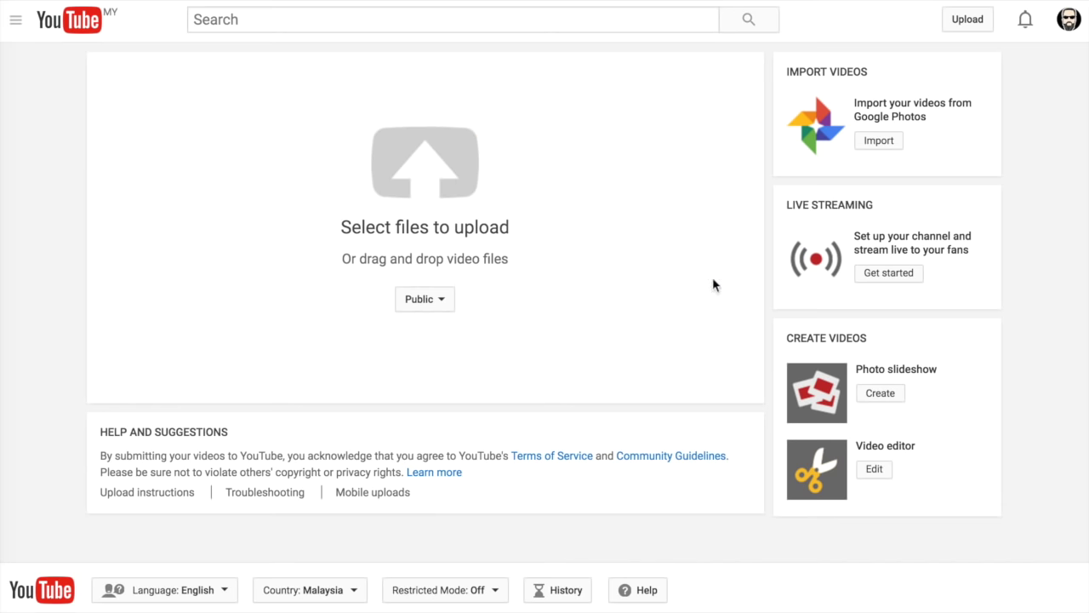
{"action": "left_click", "coordinate": [881, 394]}
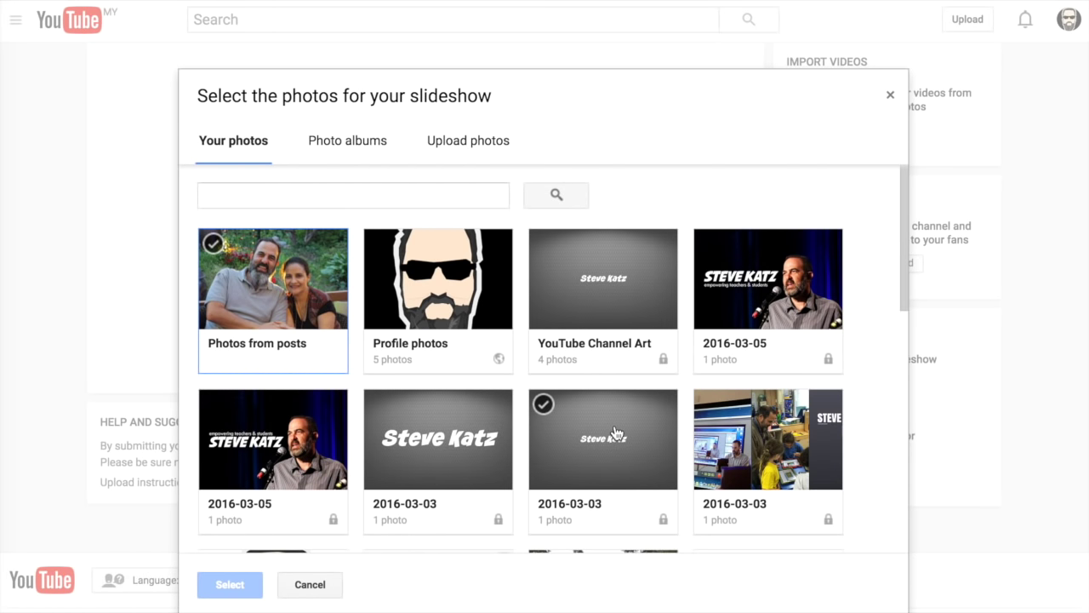
- Select the Ta Prohm album and confirm its 51 photos for the slideshow
{"action": "scroll", "coordinate": [618, 436], "scroll_direction": "down", "scroll_amount": 3}
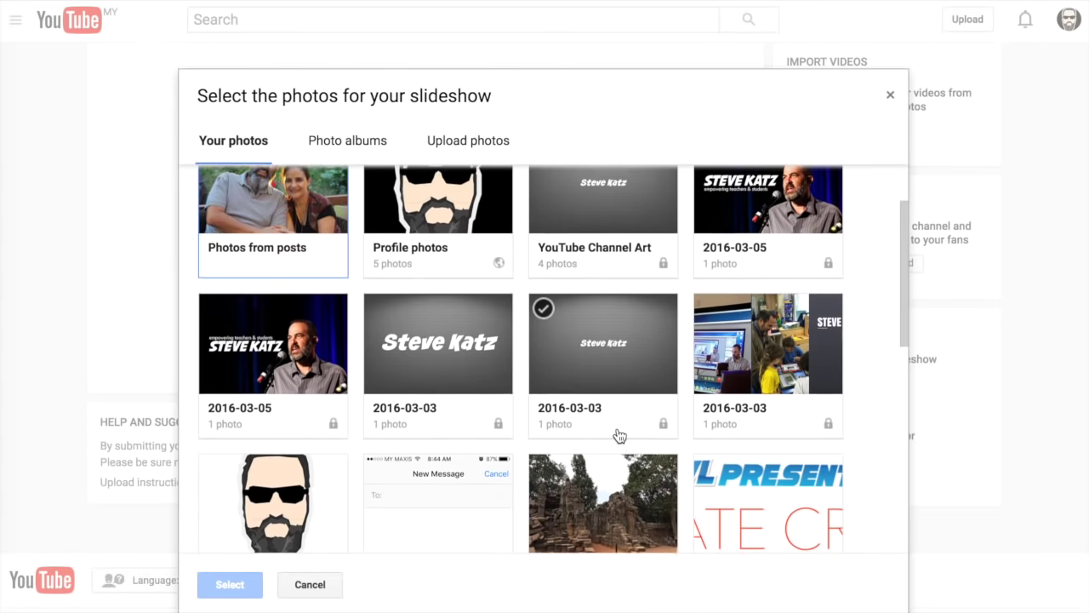
{"action": "scroll", "coordinate": [618, 436], "scroll_direction": "down", "scroll_amount": 1}
{"action": "scroll", "coordinate": [615, 437], "scroll_direction": "up", "scroll_amount": 1}
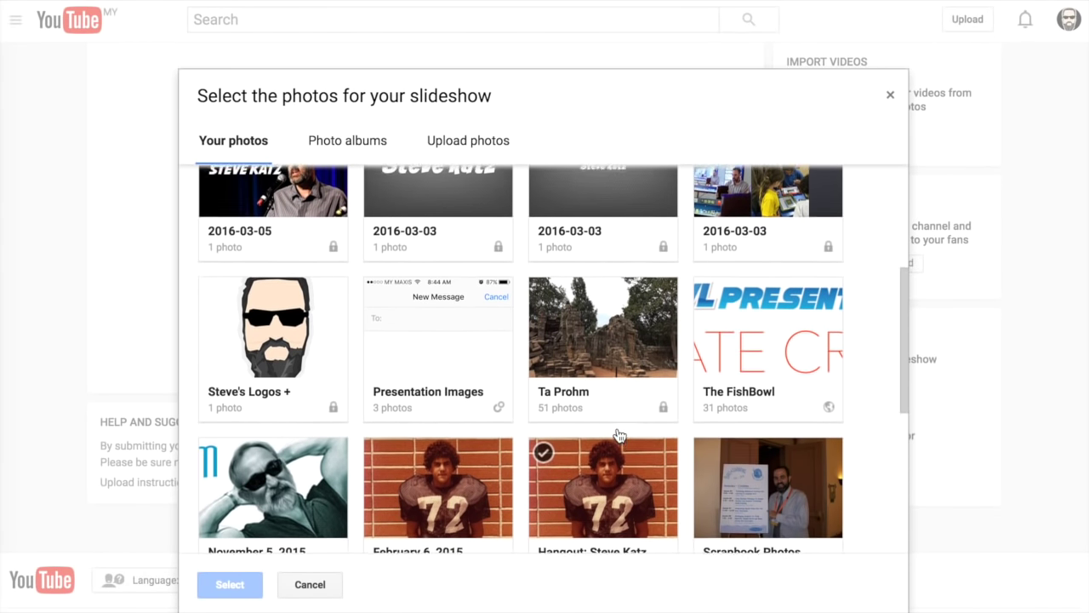
{"action": "scroll", "coordinate": [619, 436], "scroll_direction": "down", "scroll_amount": 1}
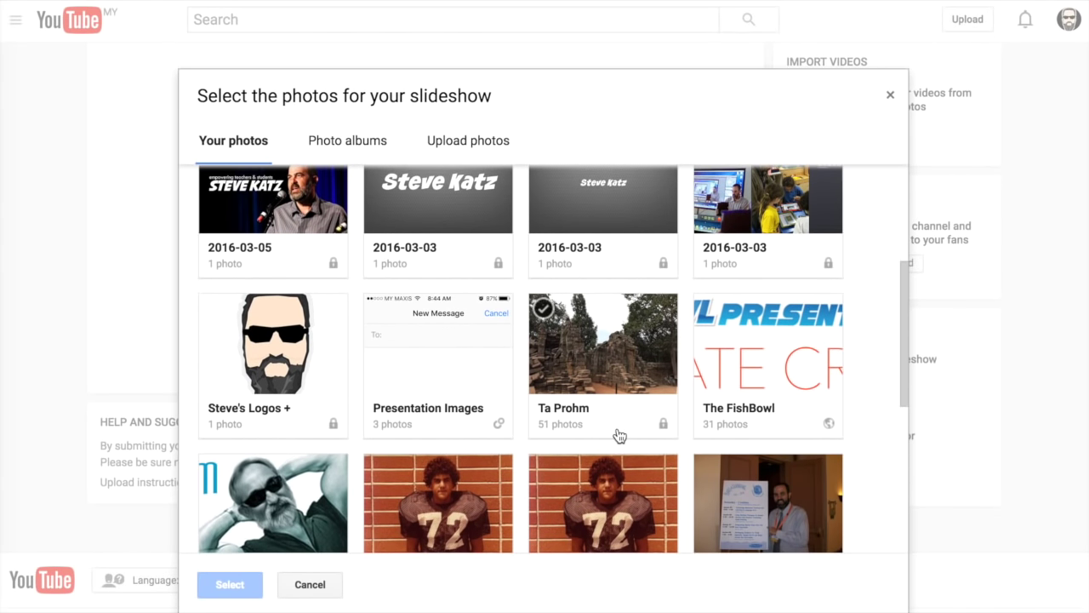
{"action": "left_click", "coordinate": [610, 345]}
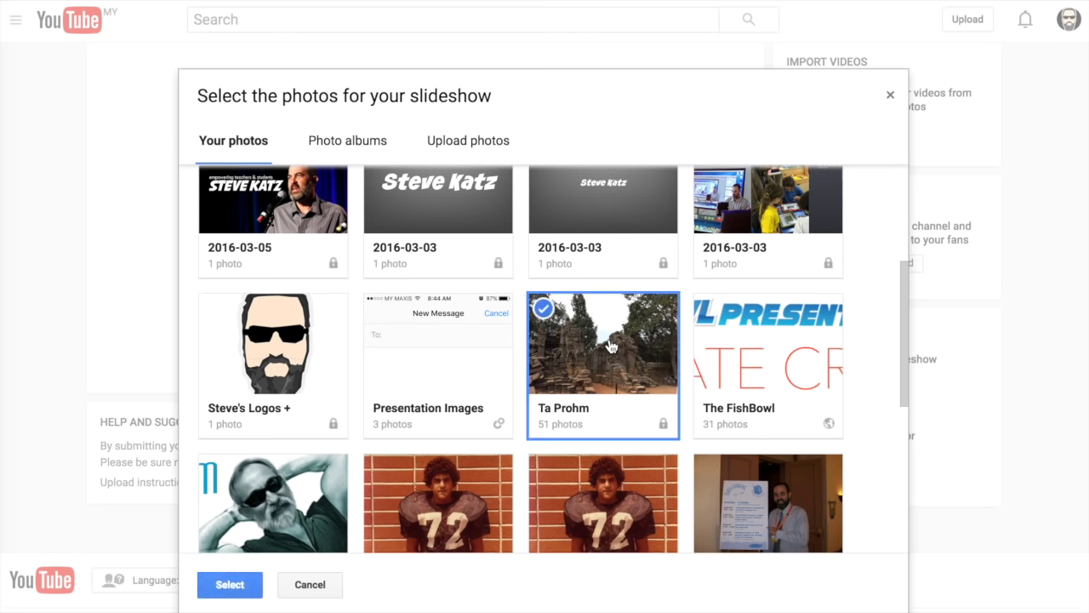
{"action": "left_click", "coordinate": [229, 584]}
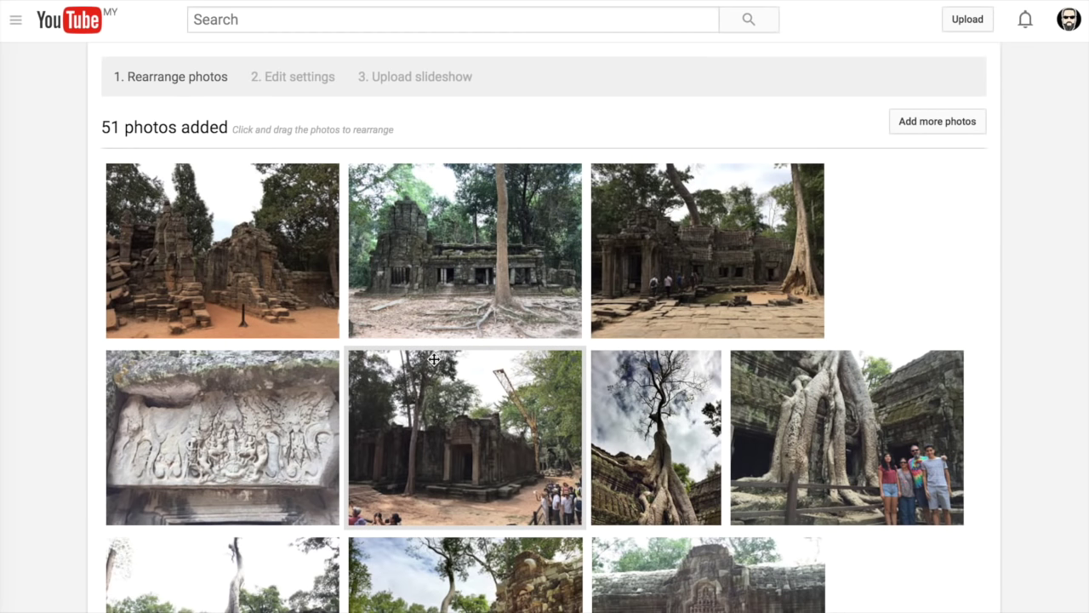
- Review the 51 Ta Prohm photos and continue to the slideshow settings step
{"action": "scroll", "coordinate": [434, 359], "scroll_direction": "down", "scroll_amount": 1}
{"action": "scroll", "coordinate": [434, 359], "scroll_direction": "up", "scroll_amount": 1}
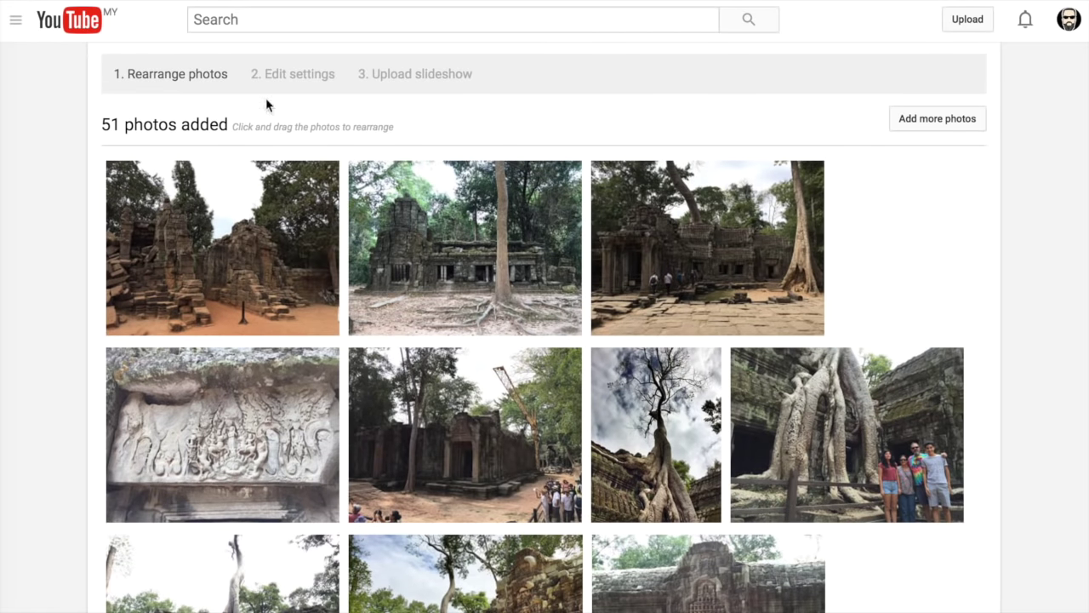
{"action": "scroll", "coordinate": [541, 473], "scroll_direction": "down", "scroll_amount": 12}
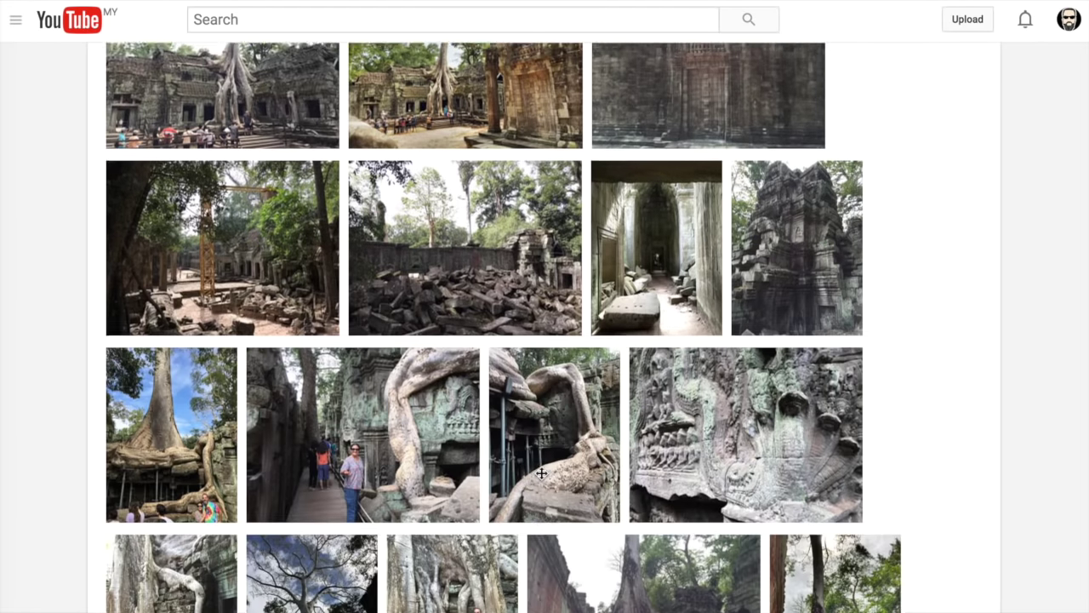
{"action": "scroll", "coordinate": [542, 473], "scroll_direction": "down", "scroll_amount": 16}
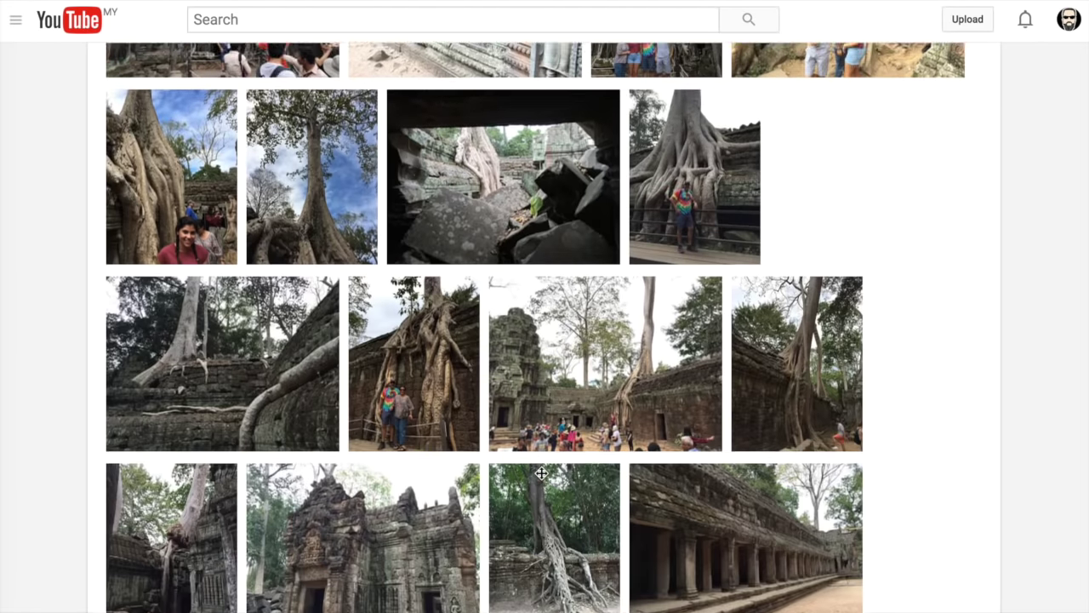
{"action": "scroll", "coordinate": [541, 473], "scroll_direction": "down", "scroll_amount": 4}
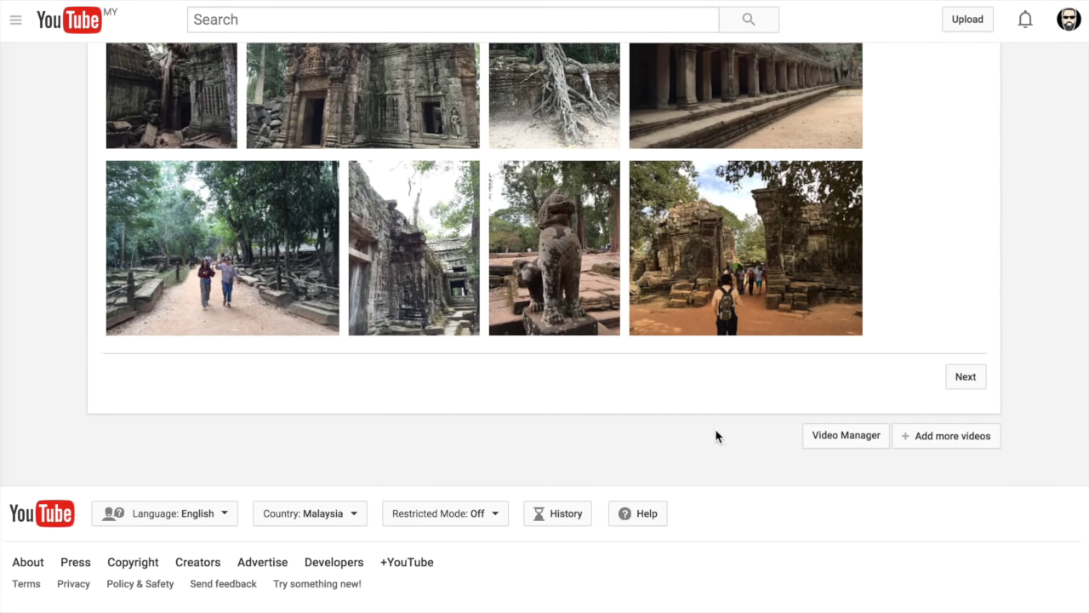
{"action": "left_click", "coordinate": [966, 383]}
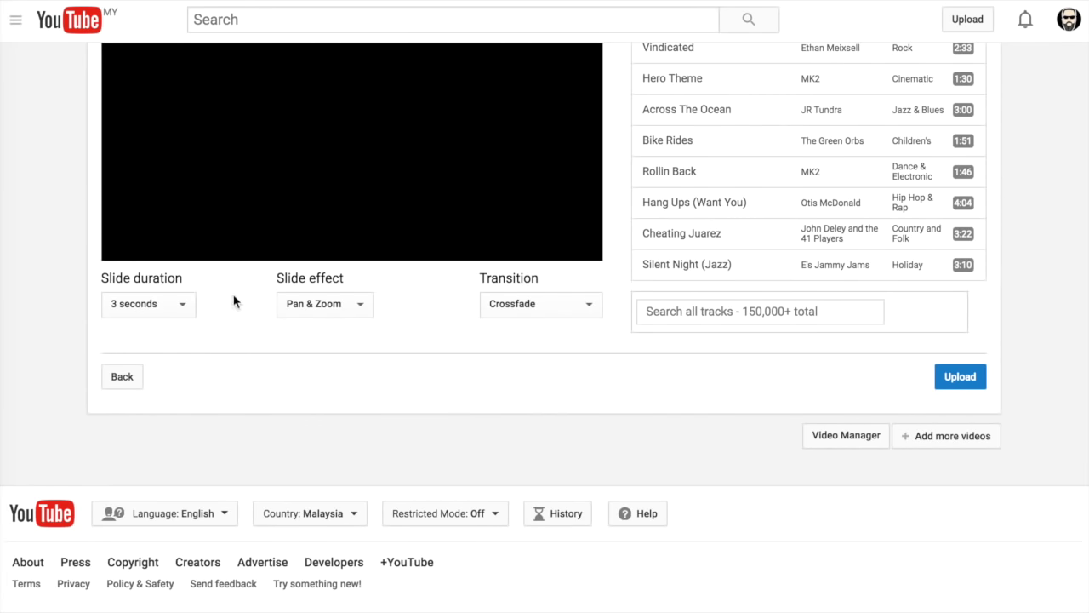
- Set slide duration to Fit to music, keeping Pan & Zoom effect and Crossfade transition
{"action": "scroll", "coordinate": [194, 340], "scroll_direction": "up", "scroll_amount": 1}
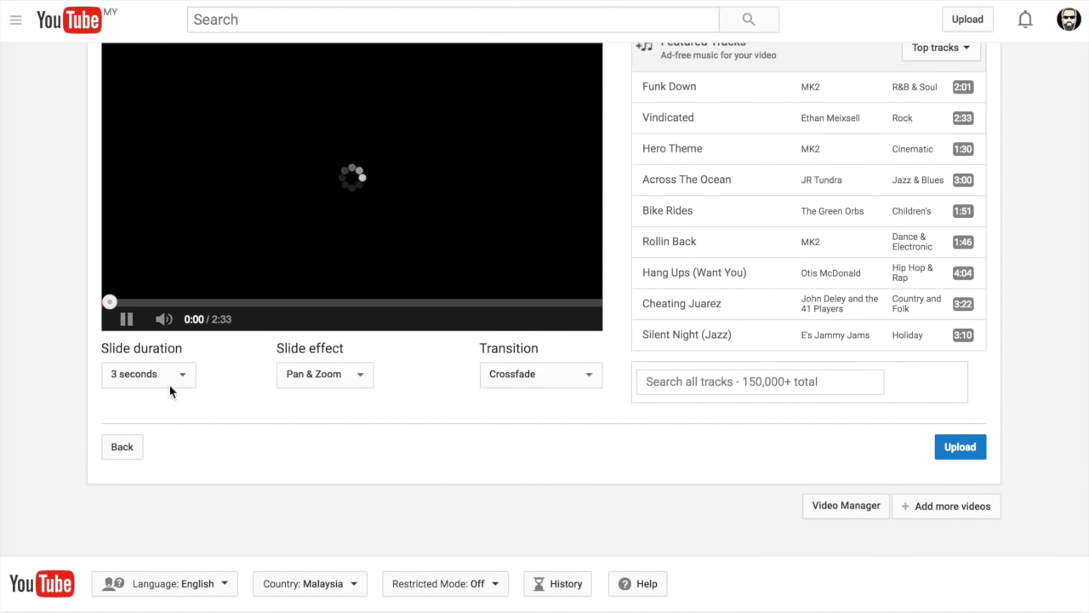
{"action": "left_click", "coordinate": [174, 382]}
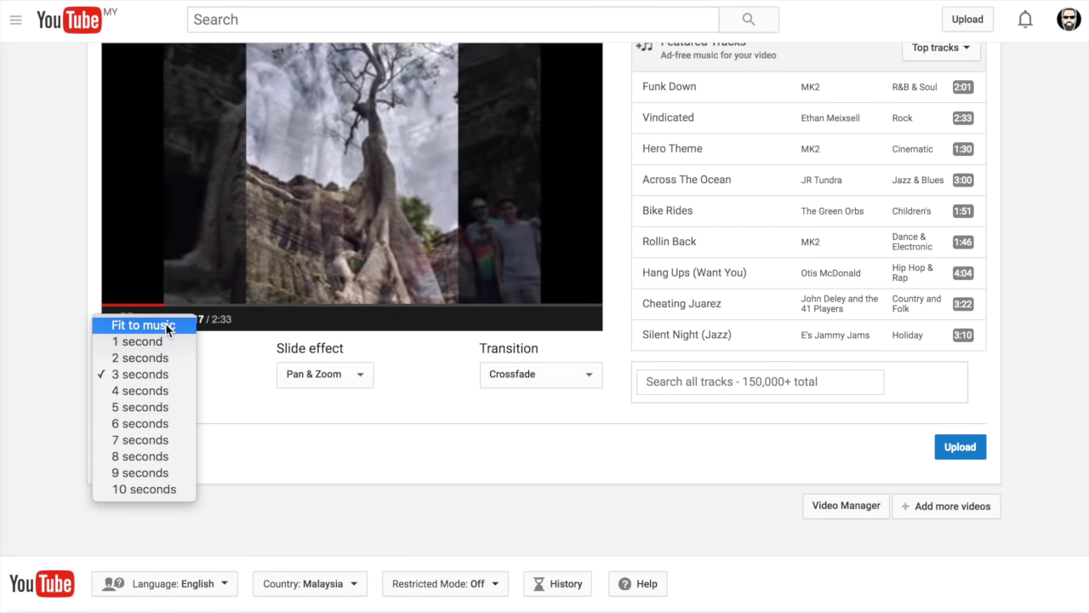
{"action": "left_click", "coordinate": [165, 325]}
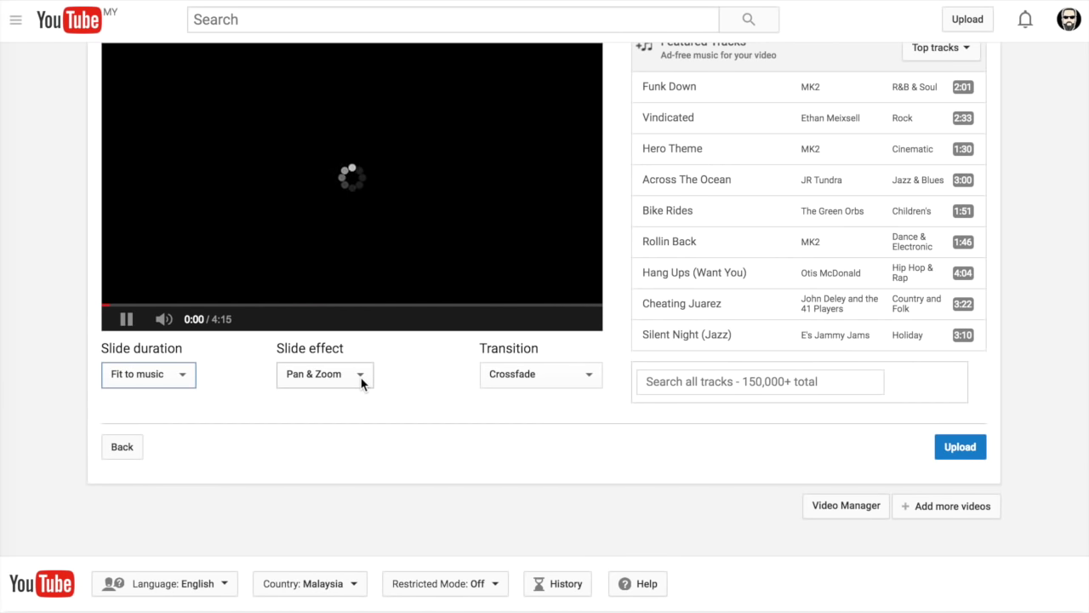
{"action": "left_click", "coordinate": [360, 379]}
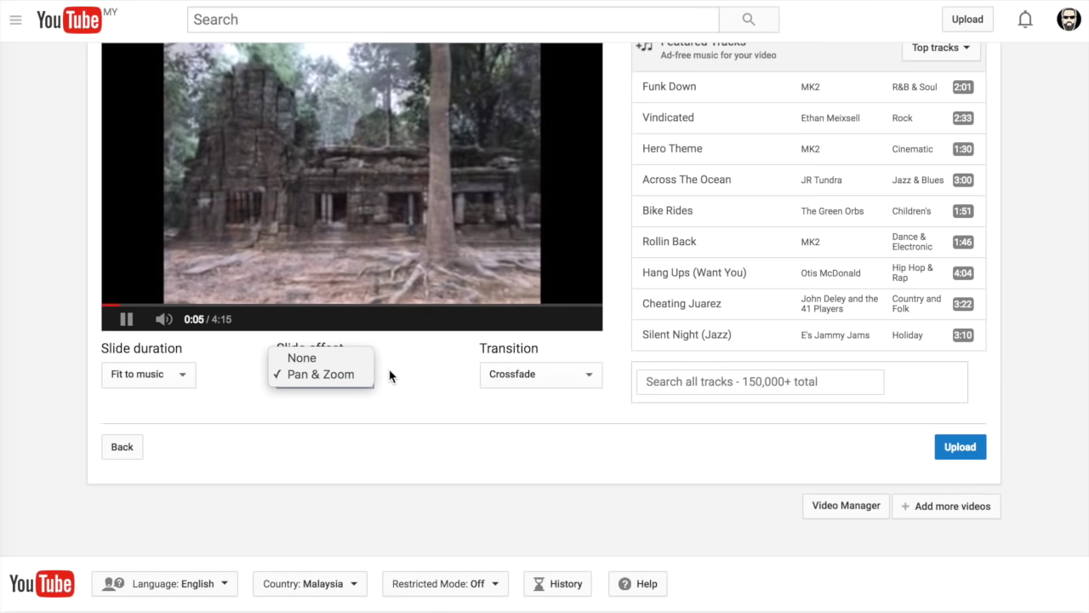
{"action": "left_click", "coordinate": [566, 387]}
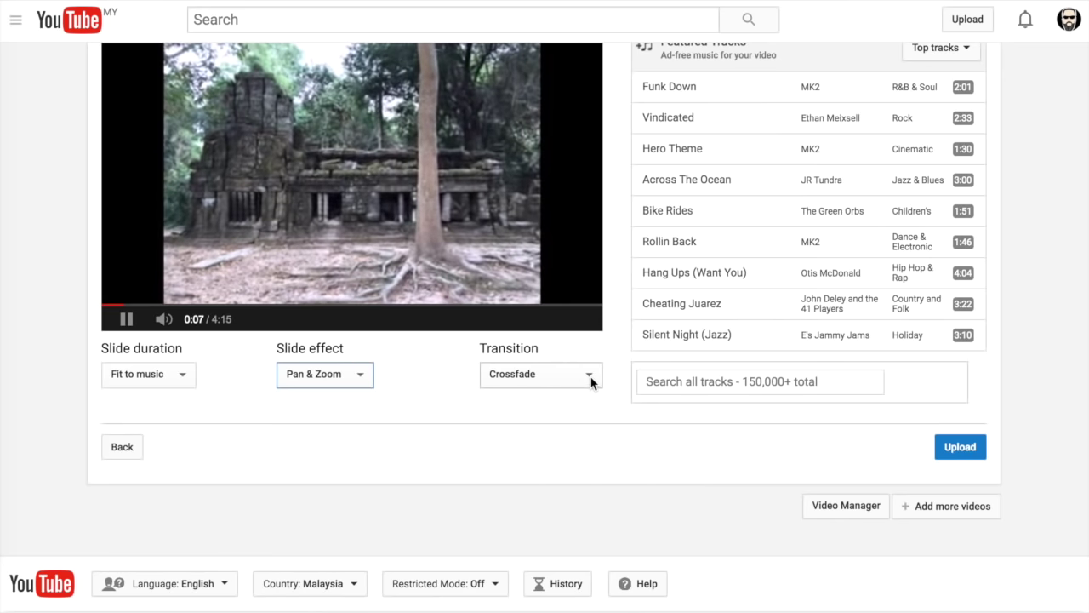
{"action": "left_click", "coordinate": [591, 377]}
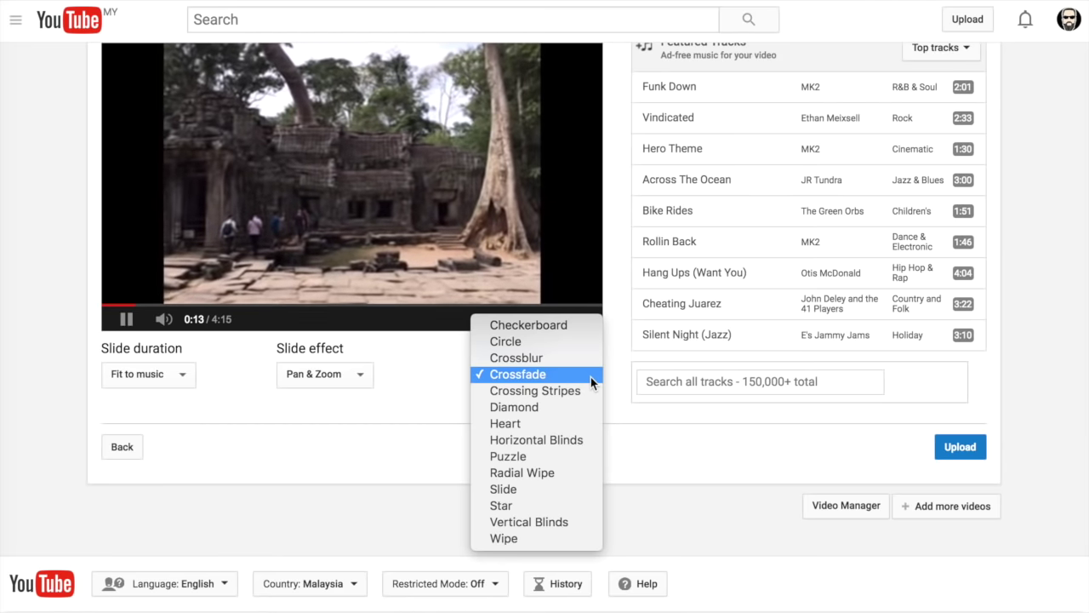
{"action": "left_click", "coordinate": [421, 412]}
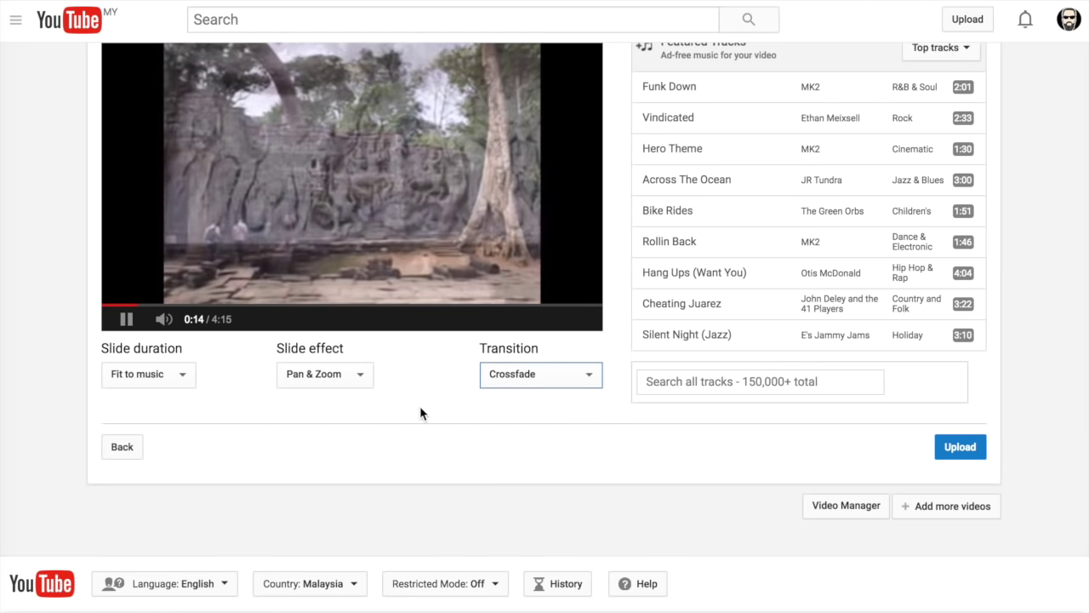
- Choose JR Tundra's Across The Ocean as the soundtrack and upload the slideshow
{"action": "scroll", "coordinate": [737, 274], "scroll_direction": "up", "scroll_amount": 2}
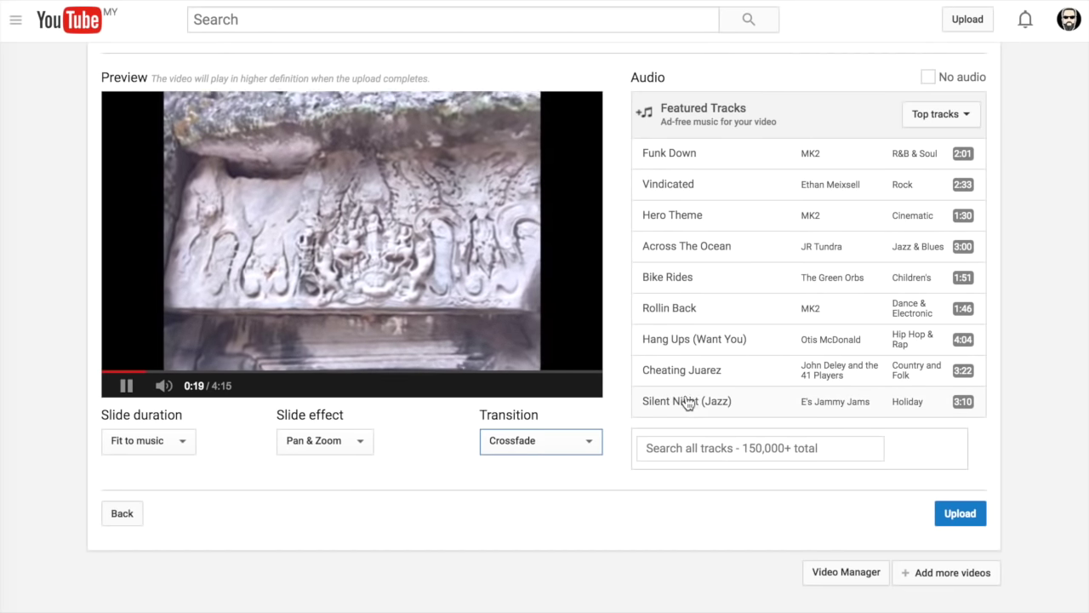
{"action": "scroll", "coordinate": [746, 292], "scroll_direction": "down", "scroll_amount": 1}
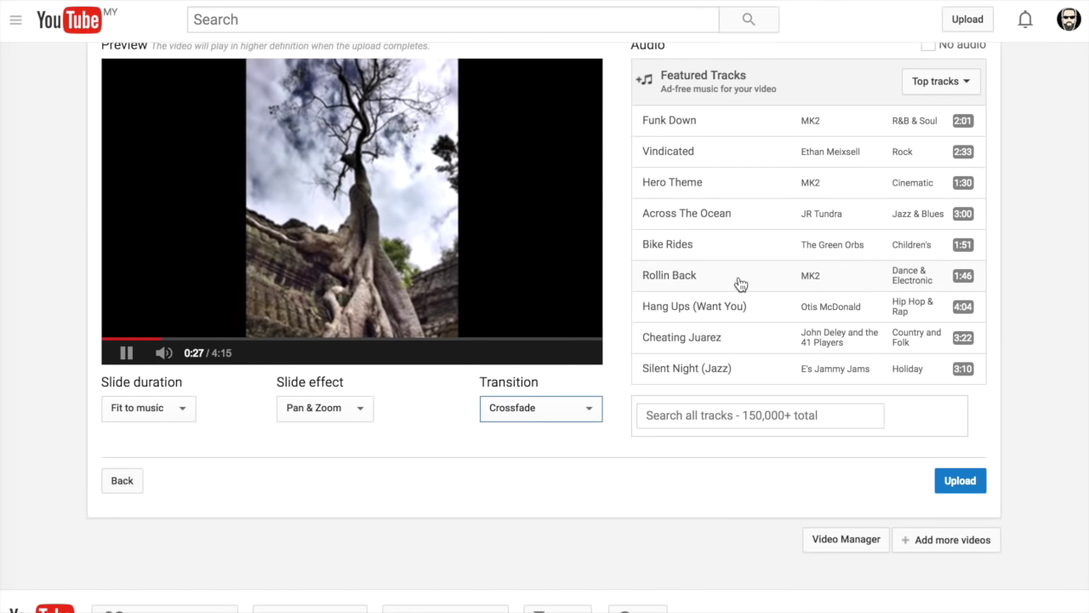
{"action": "left_click", "coordinate": [756, 217]}
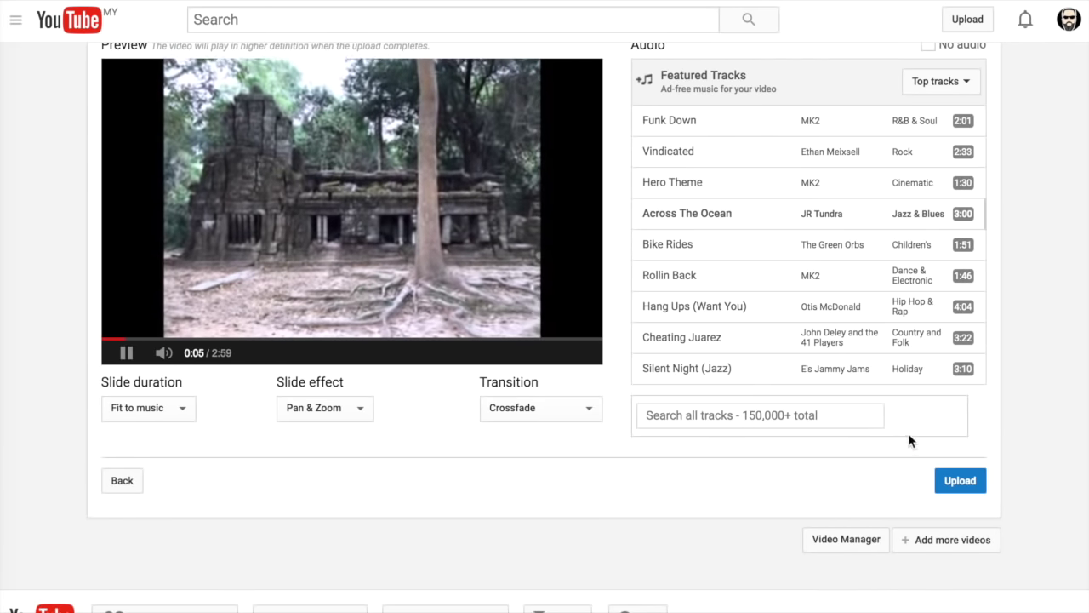
{"action": "left_click", "coordinate": [960, 482]}
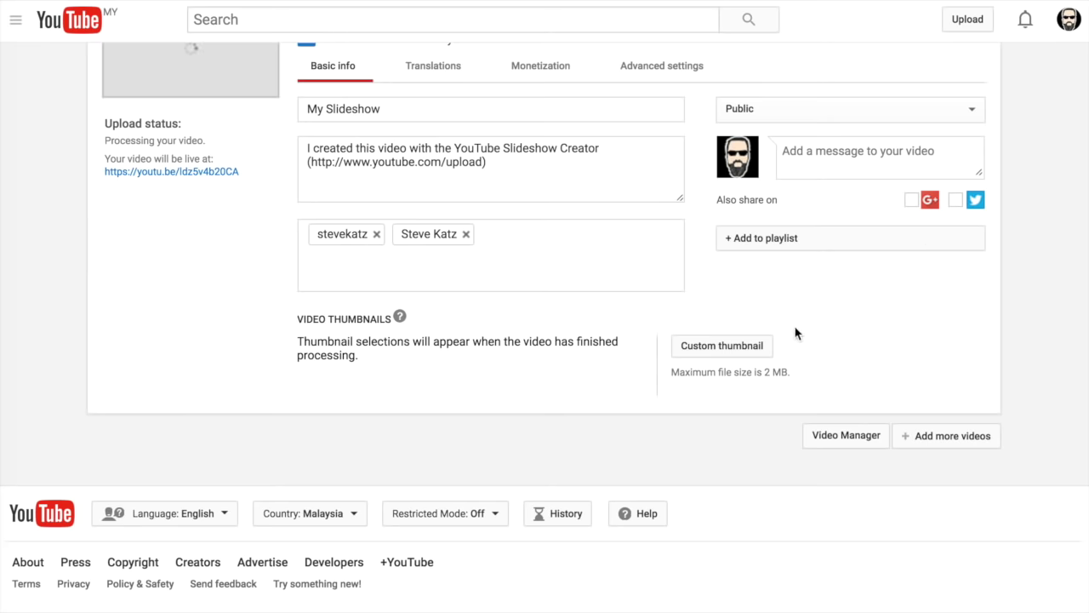
- Publish the uploaded slideshow under the title My Slideshow
{"action": "scroll", "coordinate": [795, 333], "scroll_direction": "up", "scroll_amount": 1}
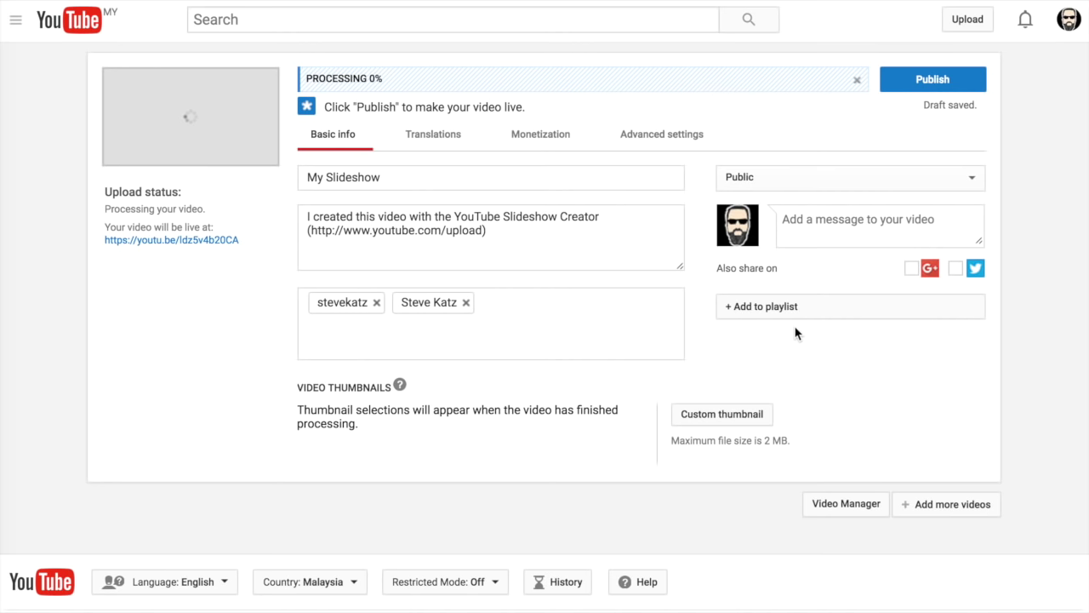
{"action": "left_click", "coordinate": [929, 79]}
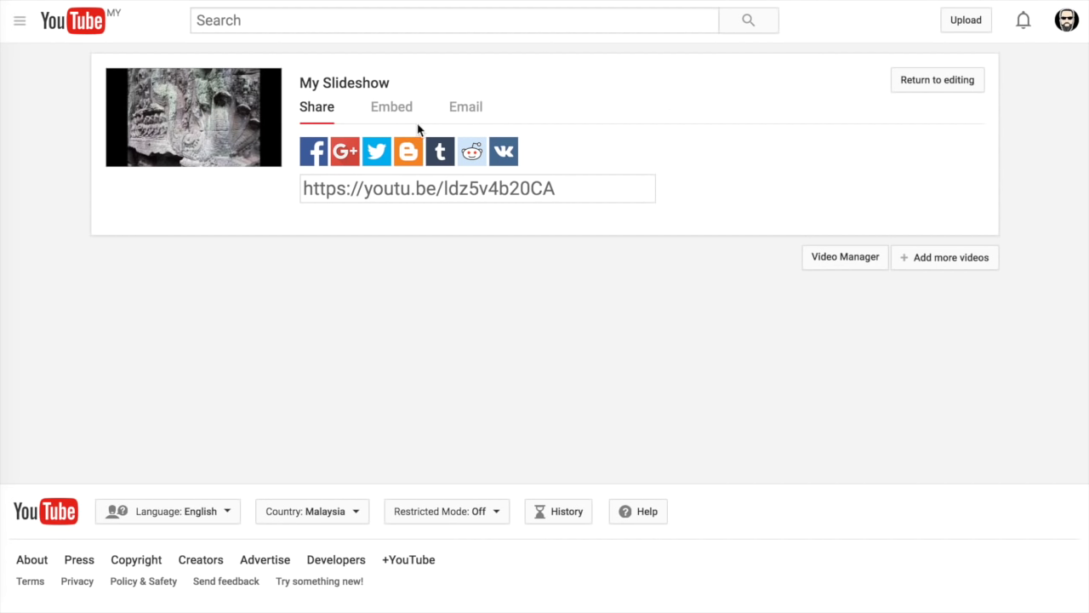
- Show the video's 560×315 embed code, then return to editing its details
{"action": "left_click", "coordinate": [392, 107]}
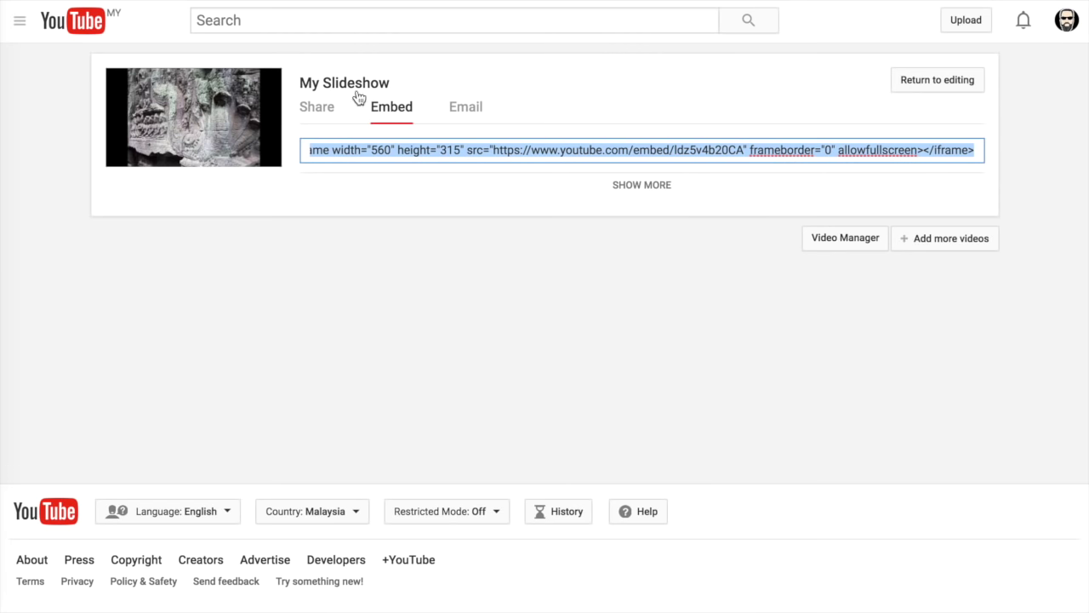
{"action": "left_click", "coordinate": [941, 82]}
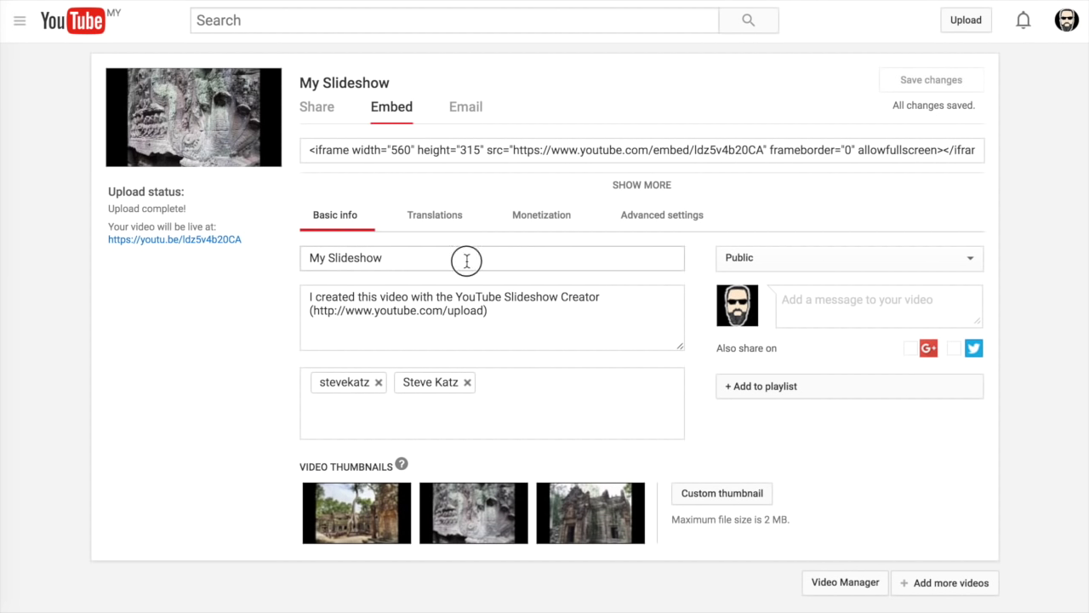
- Rename the video 'Ta Prahm', set its privacy to Unlisted, and save the changes
{"action": "double_click", "coordinate": [466, 261]}
{"action": "key", "text": "BackSpace"}
{"action": "key", "text": "BackSpace"}
{"action": "key", "text": "BackSpace"}
{"action": "key", "text": "BackSpace"}
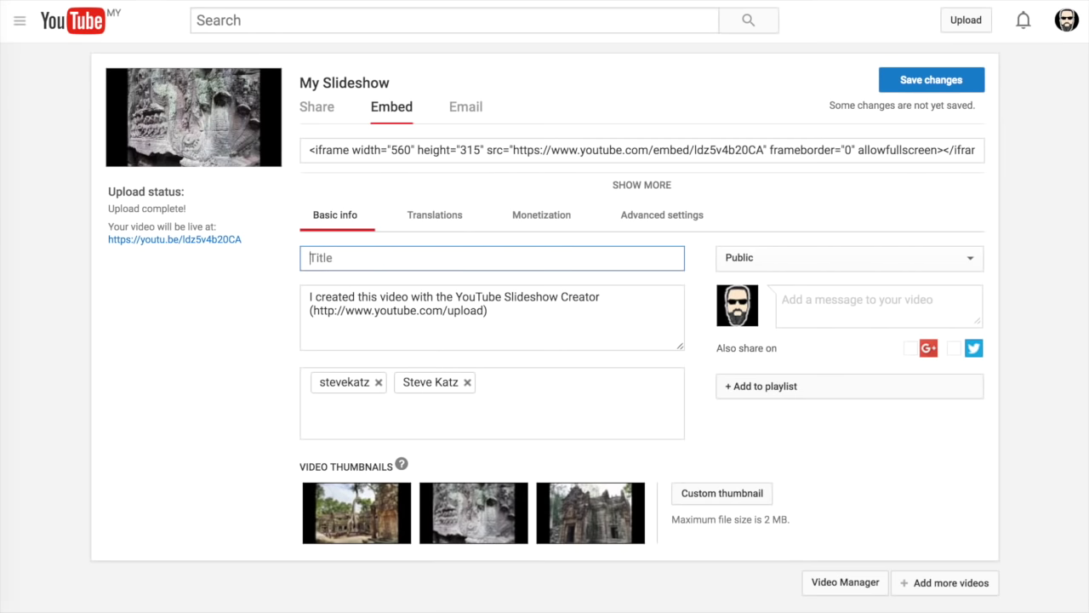
{"action": "type", "text": "Ta Prahm"}
{"action": "left_click", "coordinate": [773, 257]}
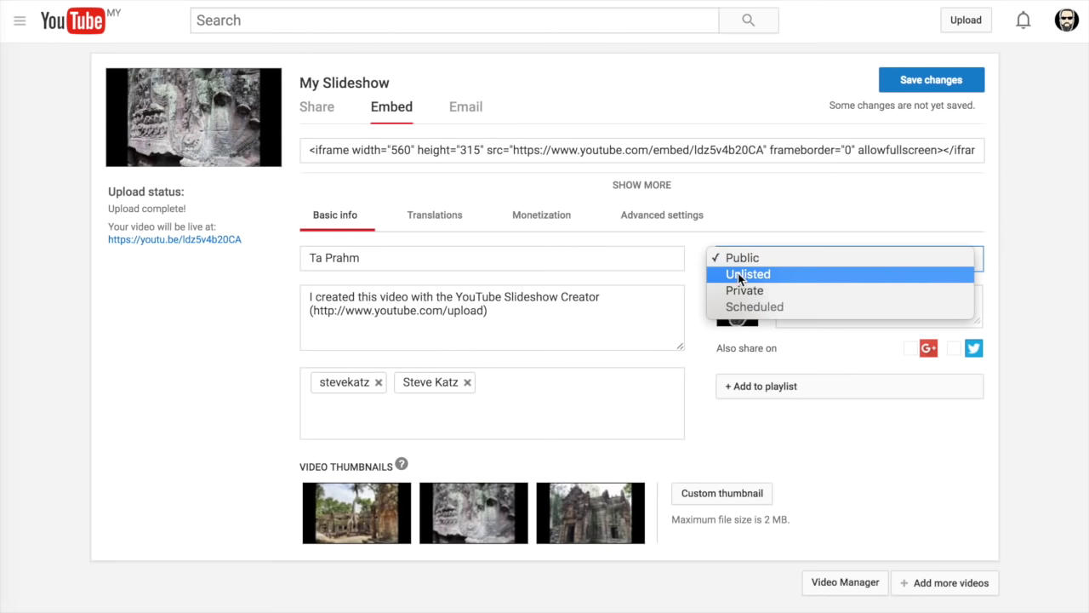
{"action": "left_click", "coordinate": [738, 276]}
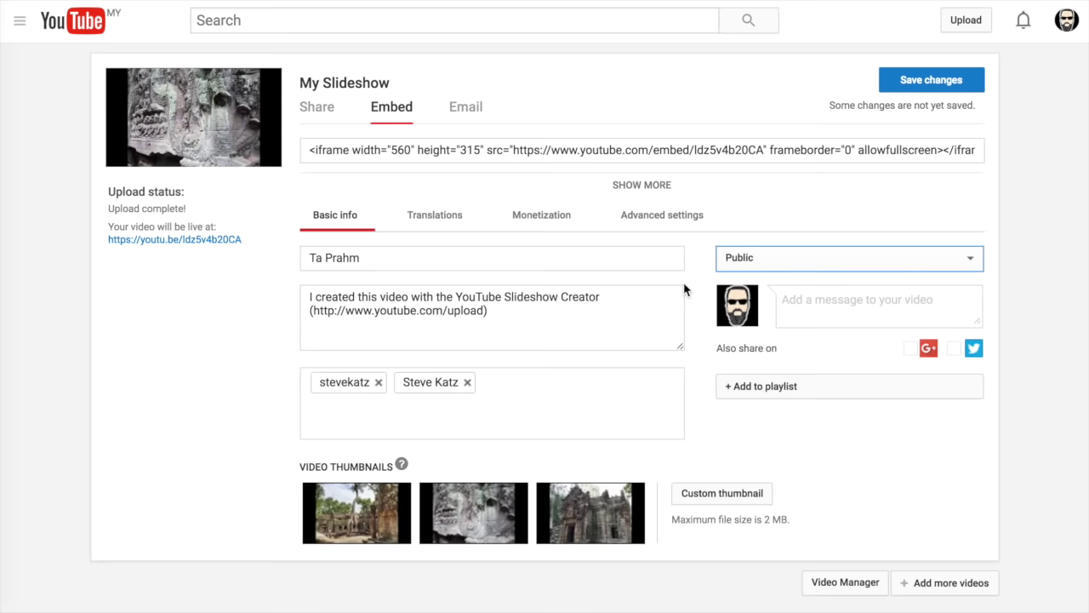
{"action": "left_click", "coordinate": [921, 82]}
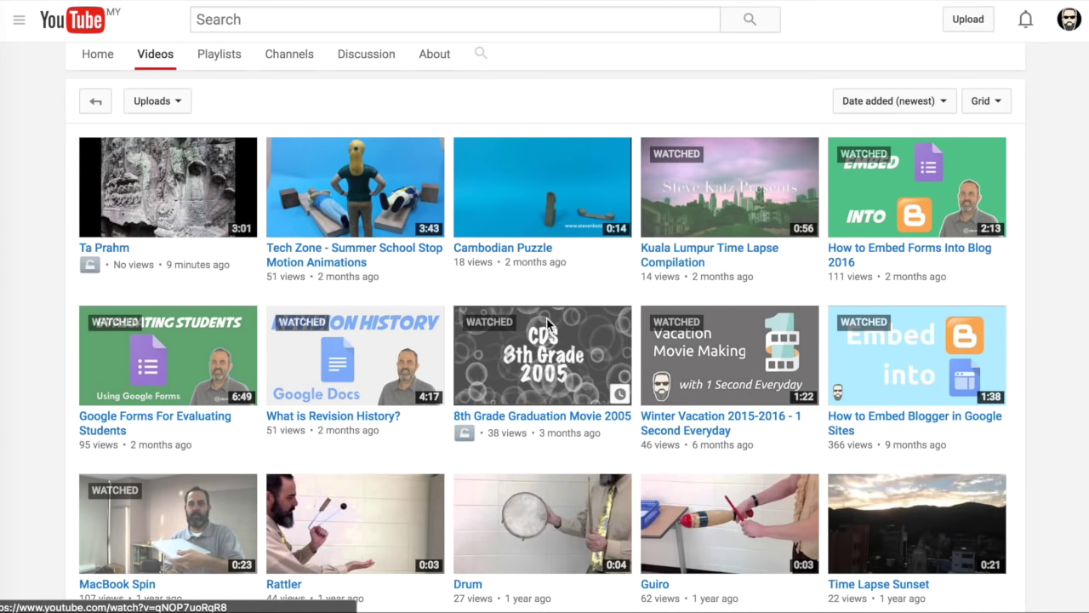
- Play the Ta Prahm video from the channel's Videos grid and raise the volume
{"action": "left_click", "coordinate": [104, 247]}
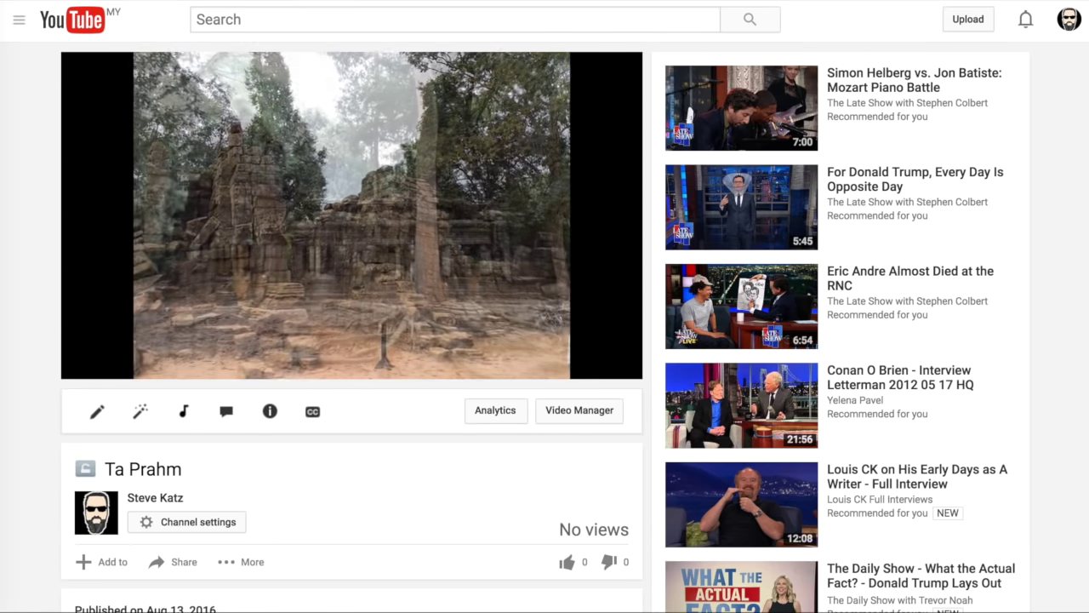
{"action": "key", "text": "XF86AudioRaiseVolume"}
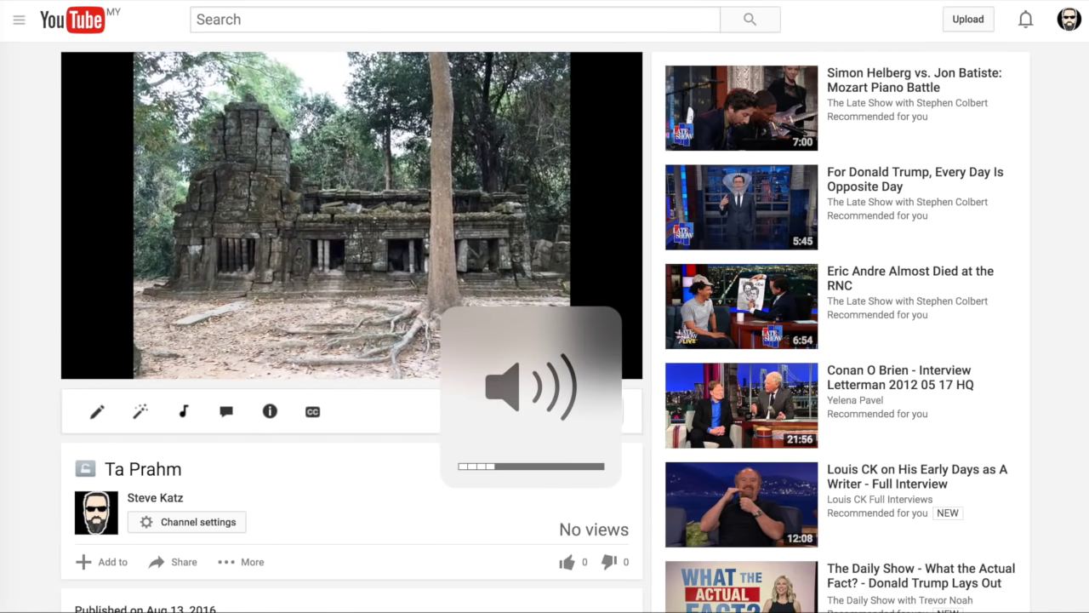